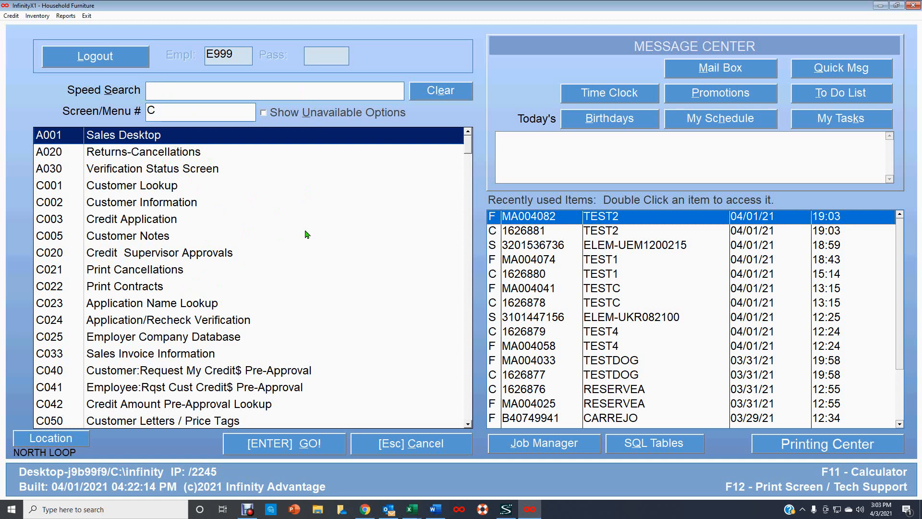
Step: Open the Finance Companies screen with the employee password and open the Furniture Finance record for editing
type("finan")
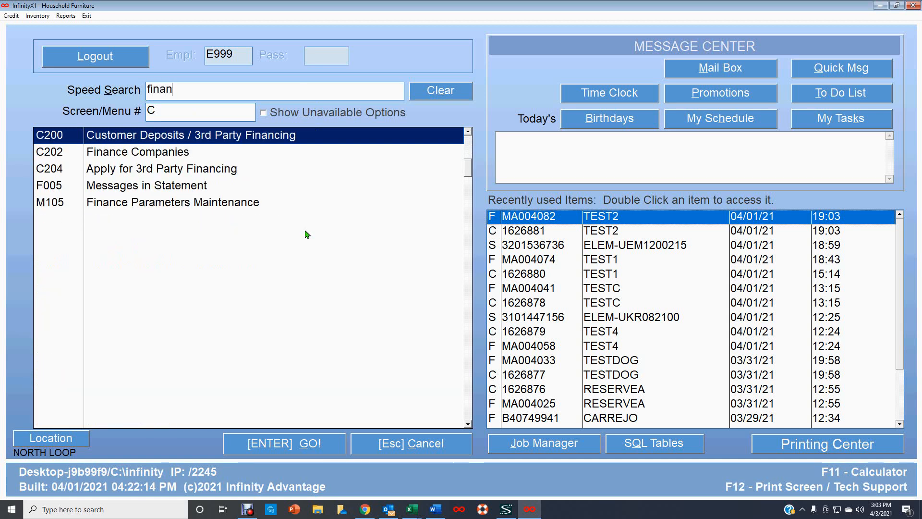
left_click(120, 156)
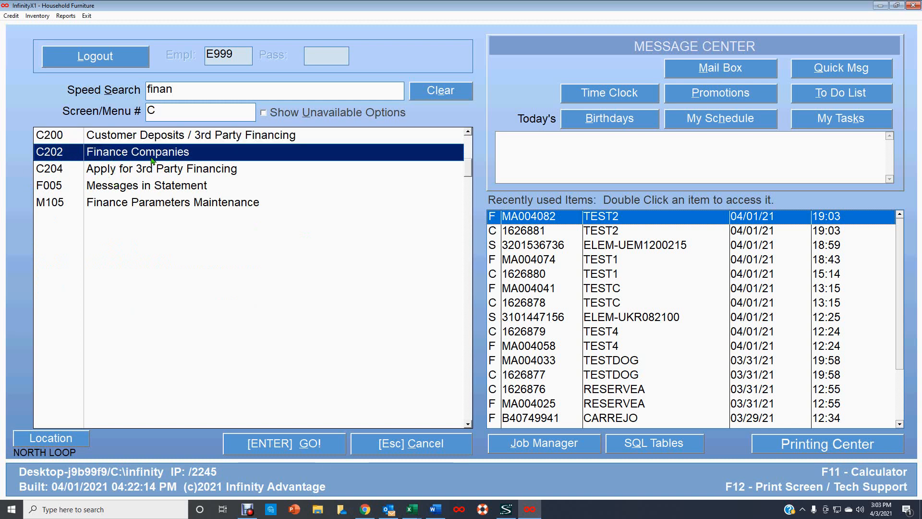
double_click(188, 154)
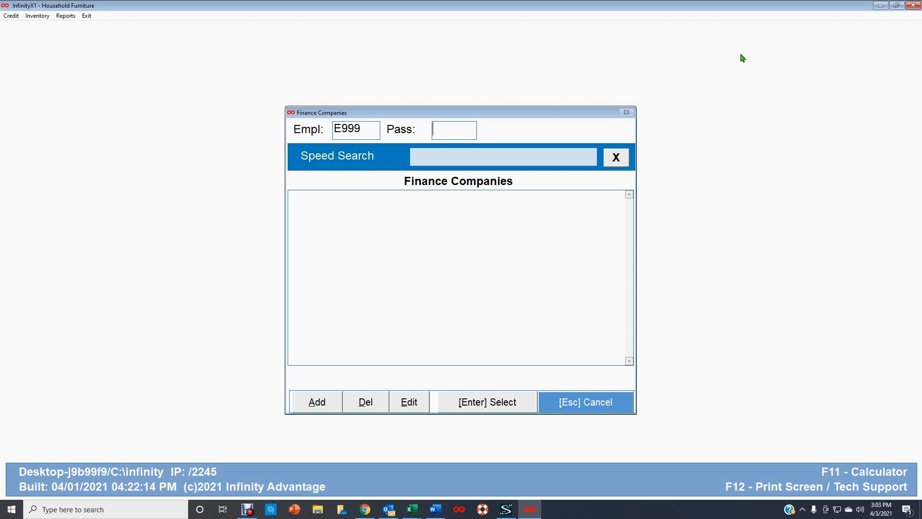
type("9")
key("Return")
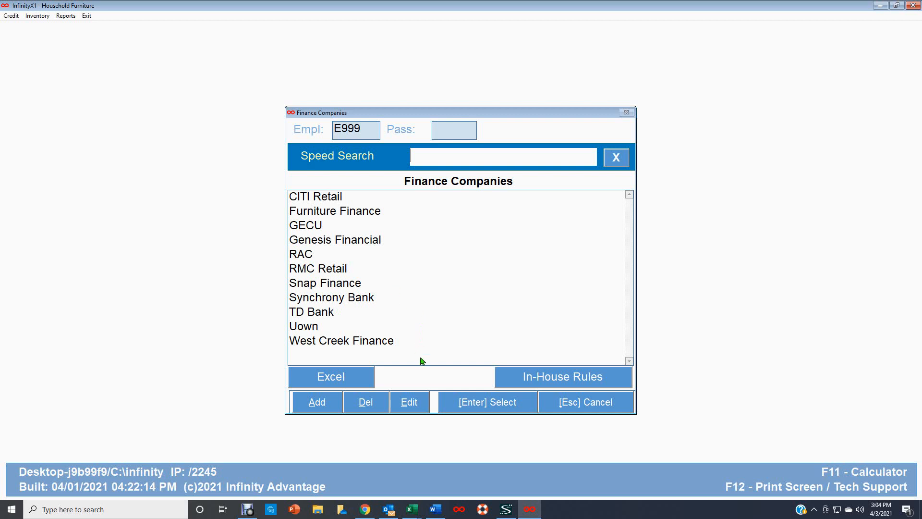
left_click(348, 214)
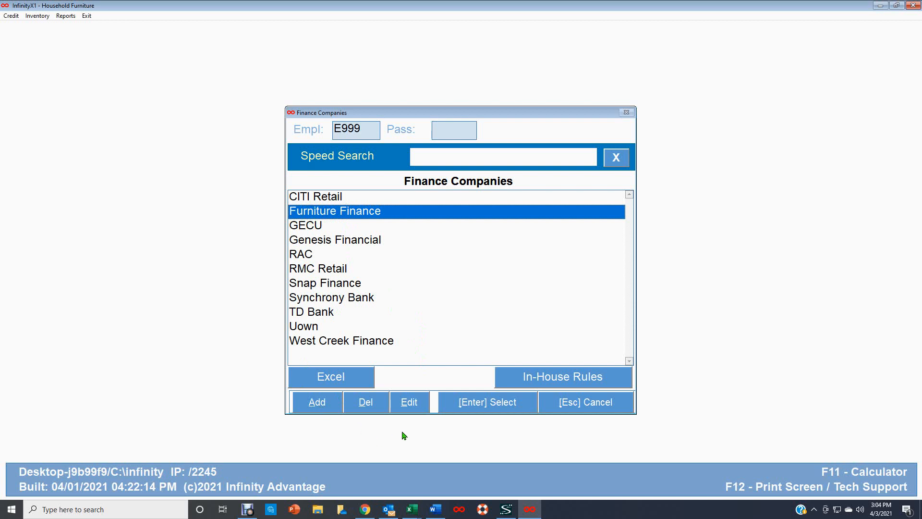
left_click(410, 404)
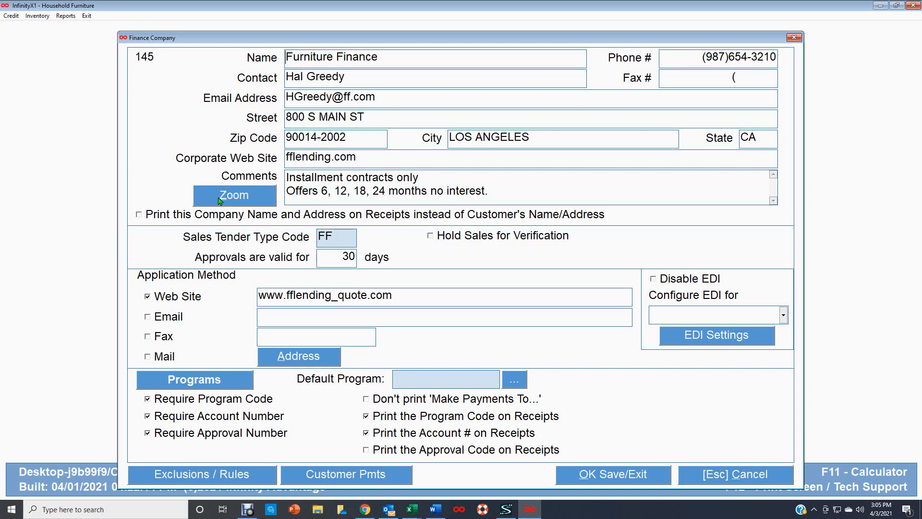
left_click(139, 216)
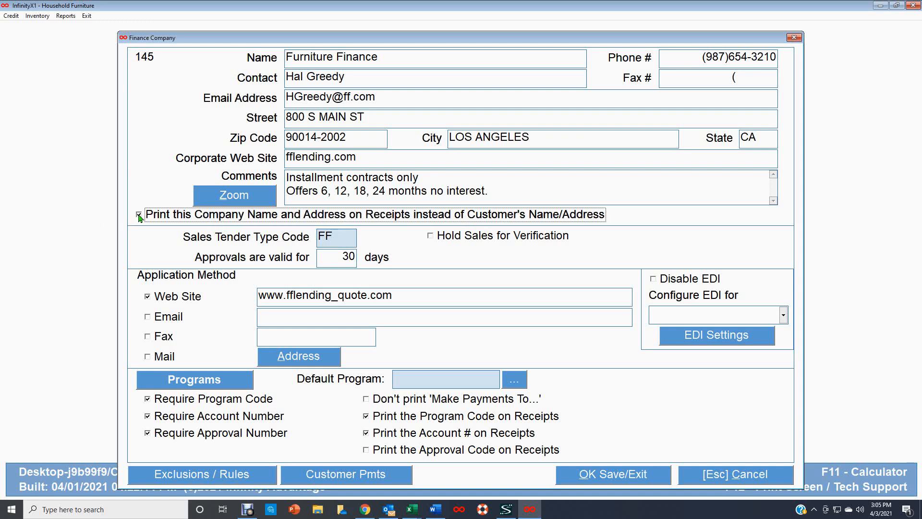
left_click(139, 216)
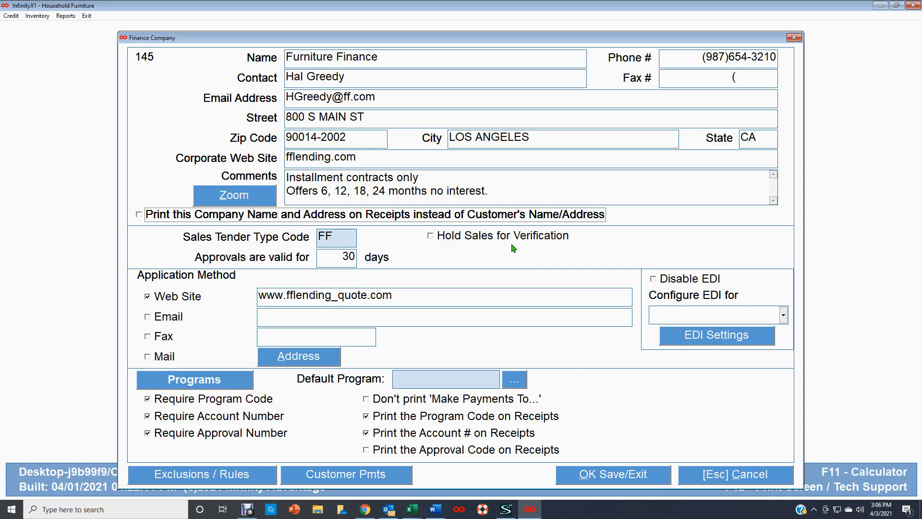
left_click(430, 236)
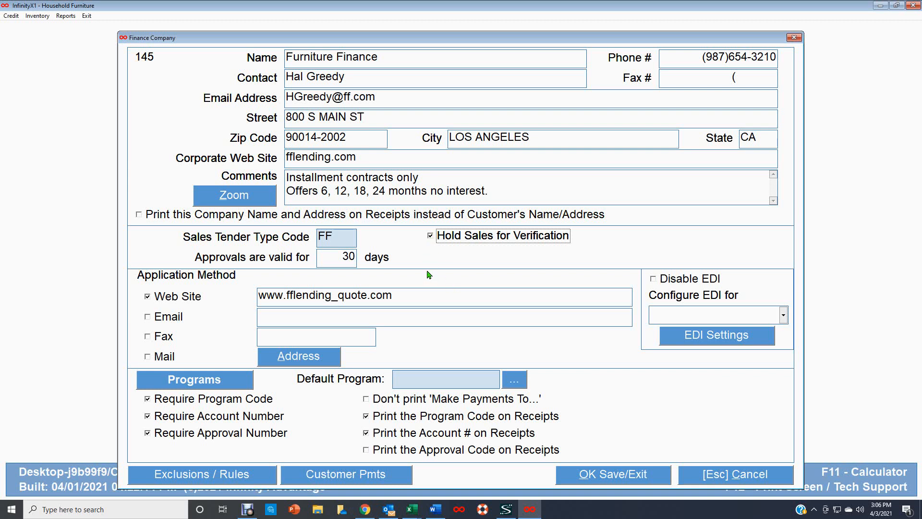
left_click(430, 236)
Step: Set Furniture Finance's approvals to be valid for 15 days
left_click(335, 258)
type("15")
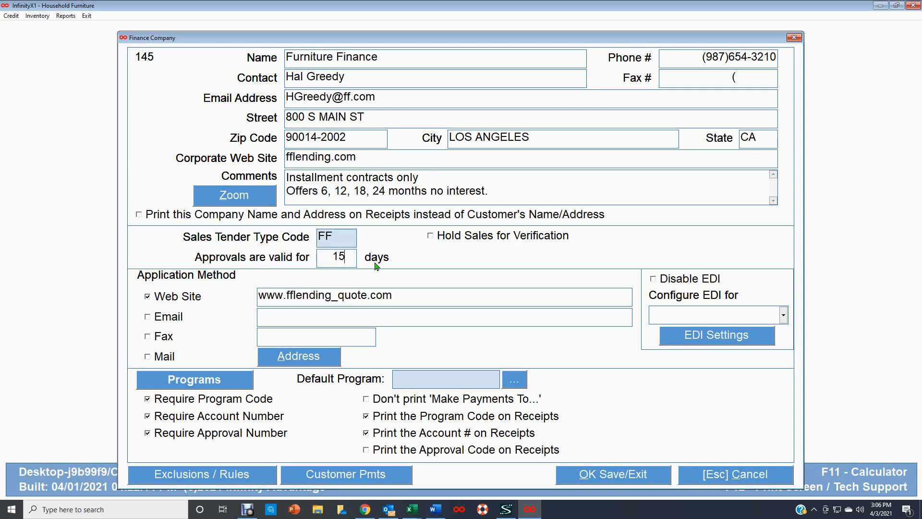
left_click(438, 258)
left_click(484, 296)
left_click(783, 315)
left_click(272, 319)
left_click(273, 339)
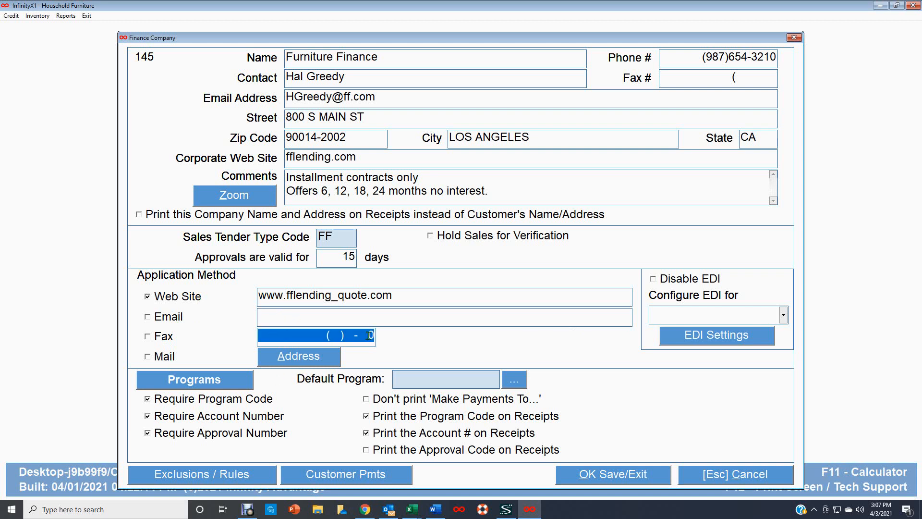
left_click(198, 363)
left_click(321, 361)
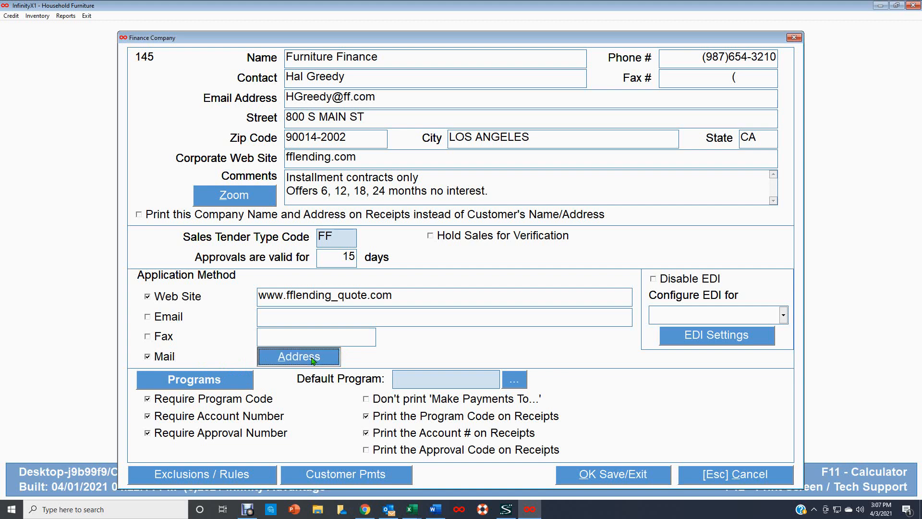
left_click(747, 316)
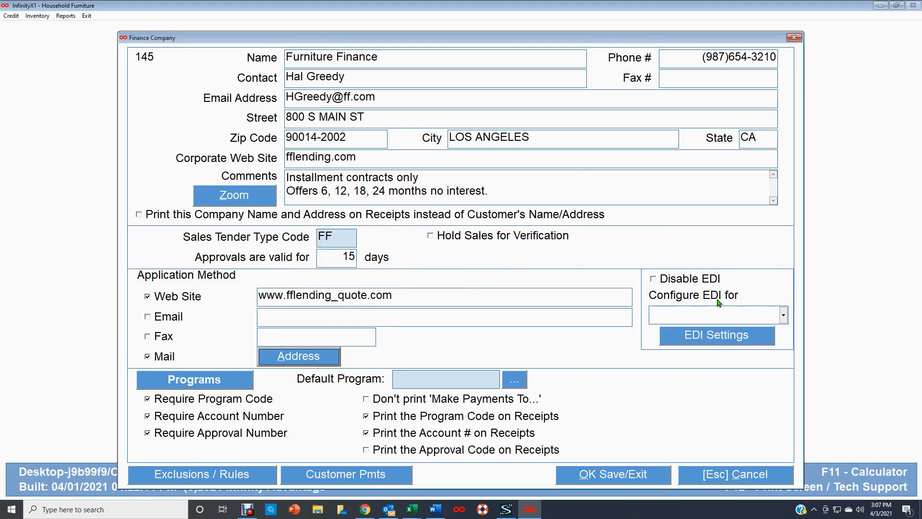
left_click(147, 358)
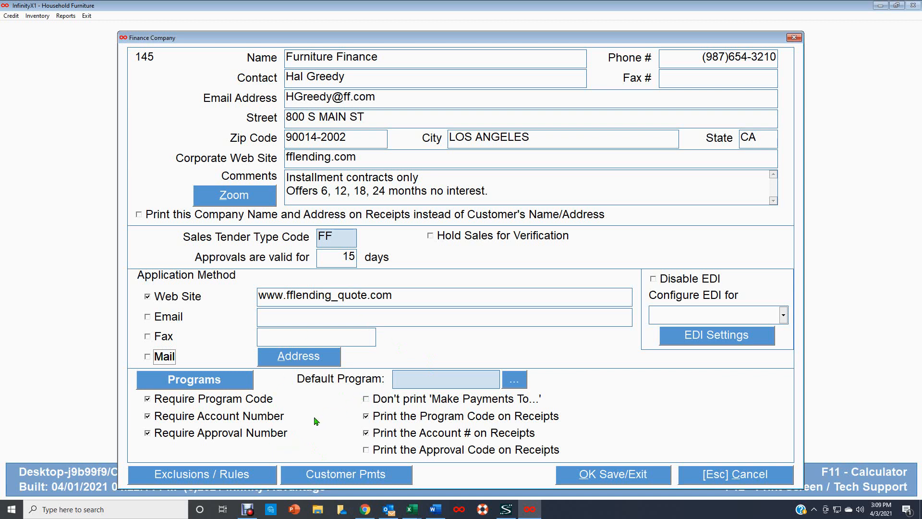
Step: In Furniture Finance's exclusions and rules, set Delivery Charges to Entire Amounts Only and Furniture Protection to Entire or Partial
left_click(207, 476)
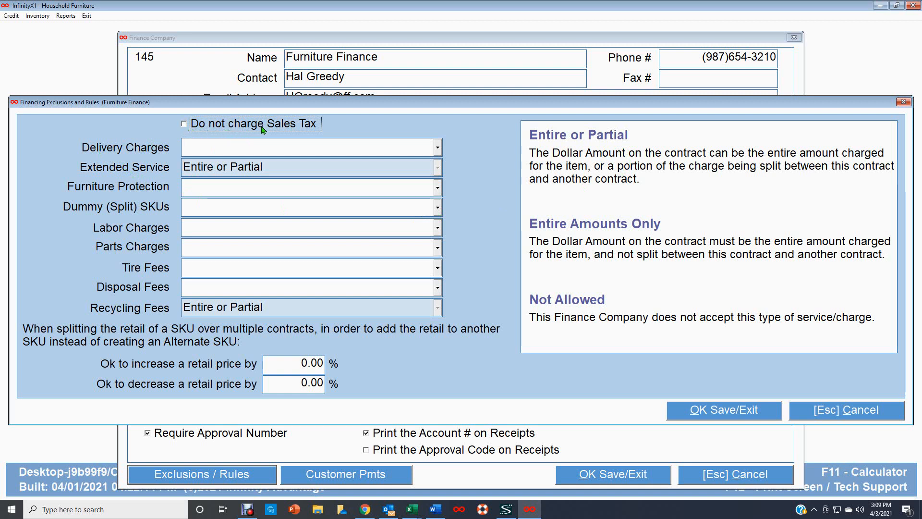
left_click(184, 125)
left_click(184, 125)
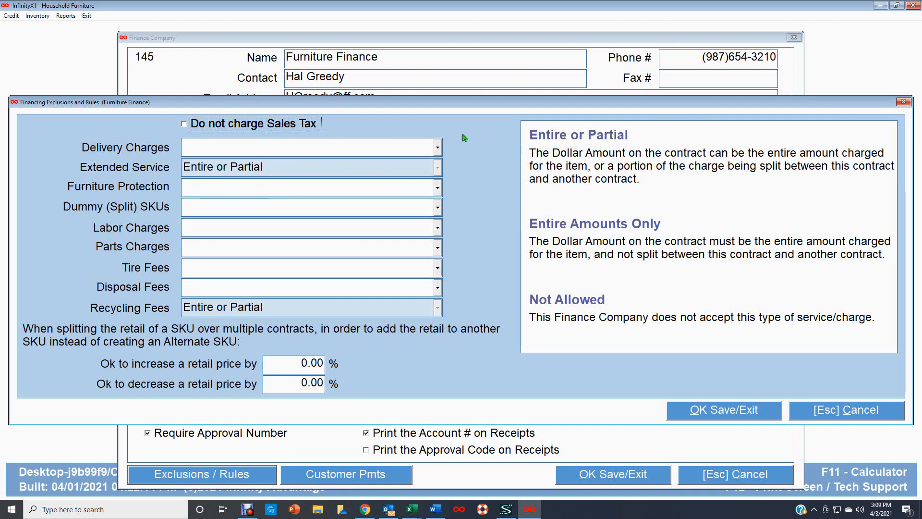
left_click(437, 149)
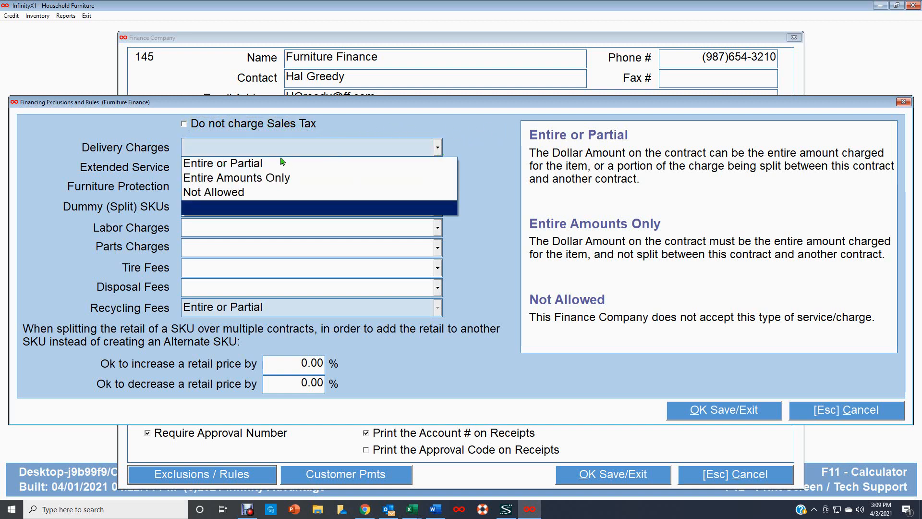
left_click(243, 180)
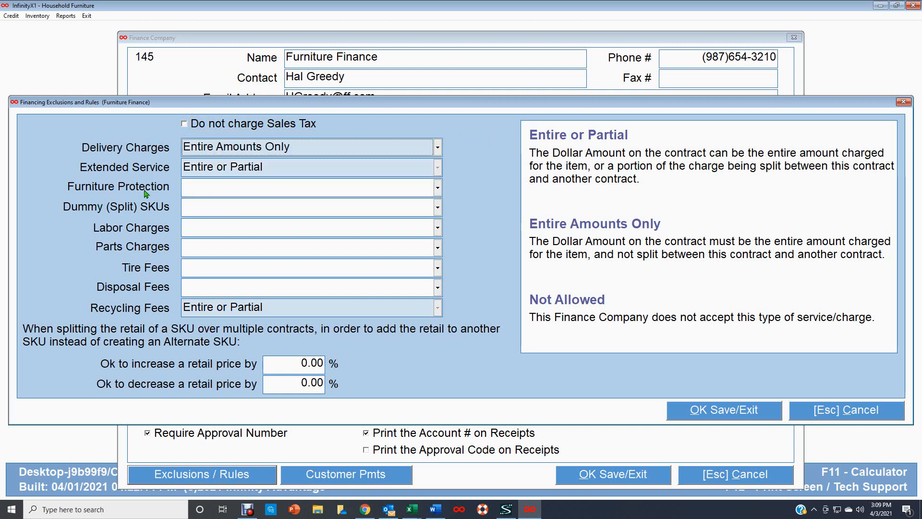
left_click(439, 189)
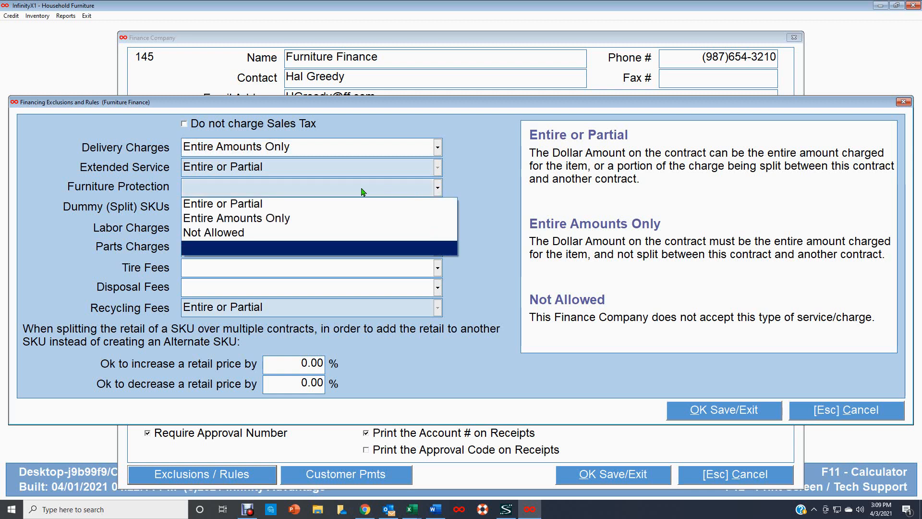
key("Up")
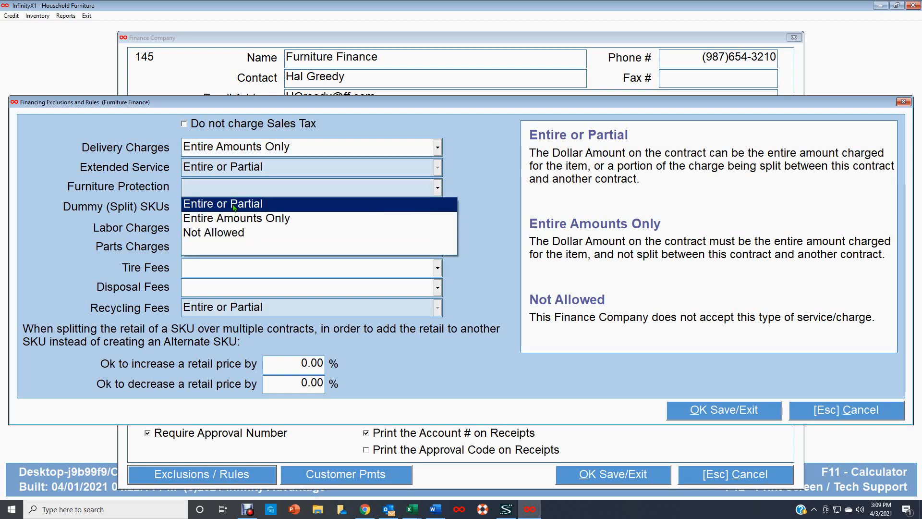
key("Return")
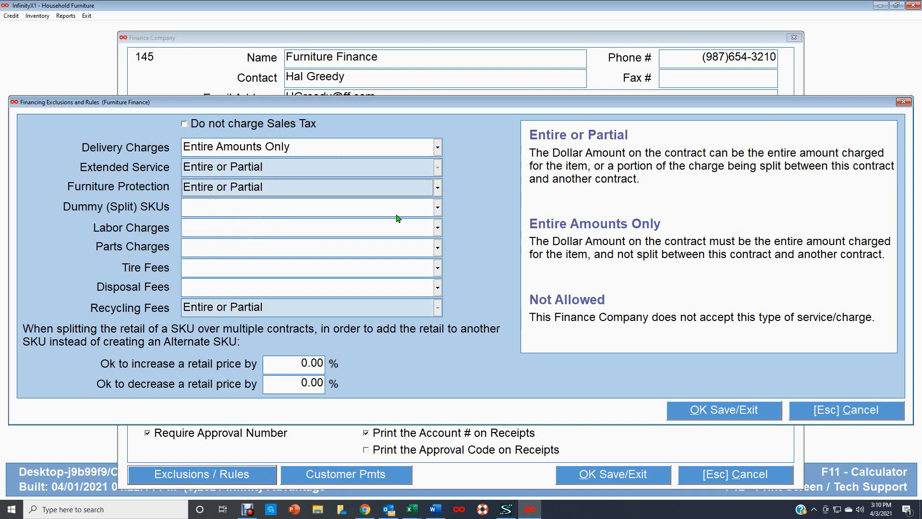
Step: Set Dummy (Split) SKUs to Allowed, and both Labor Charges and Parts Charges to Not Allowed
left_click(439, 208)
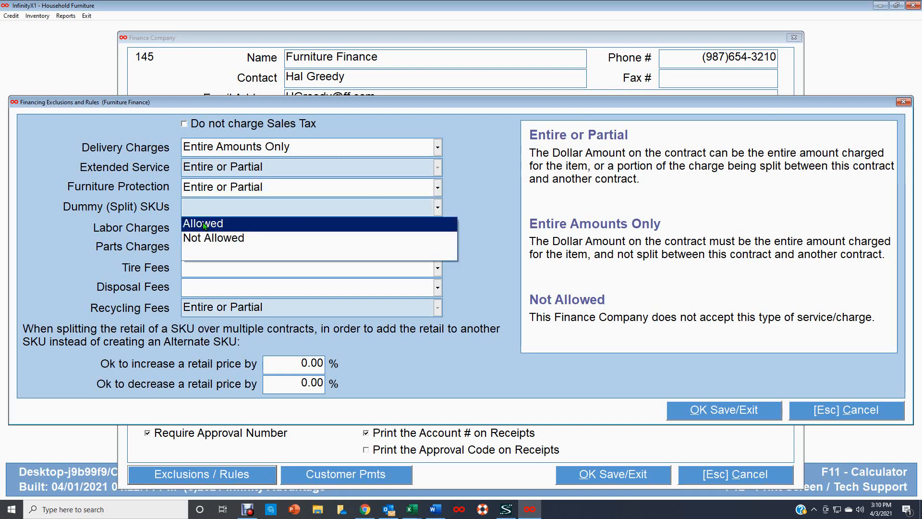
left_click(205, 225)
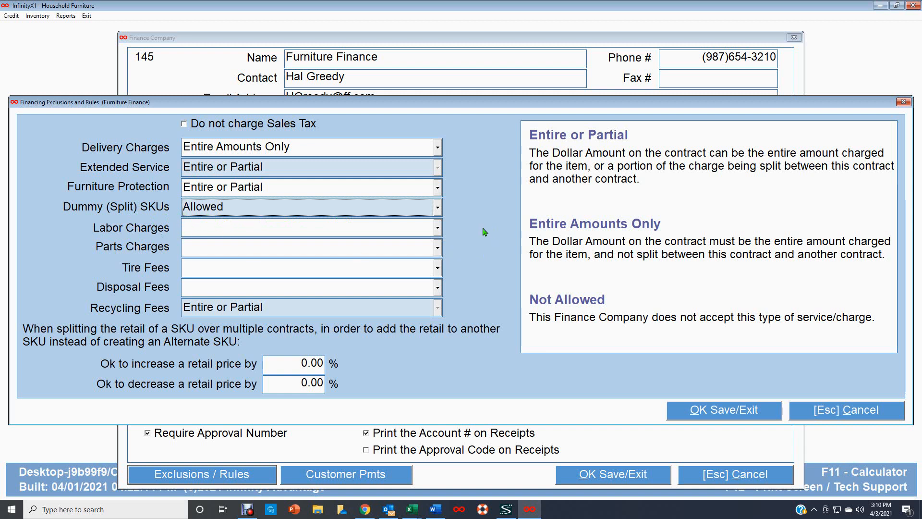
left_click(438, 228)
left_click(245, 273)
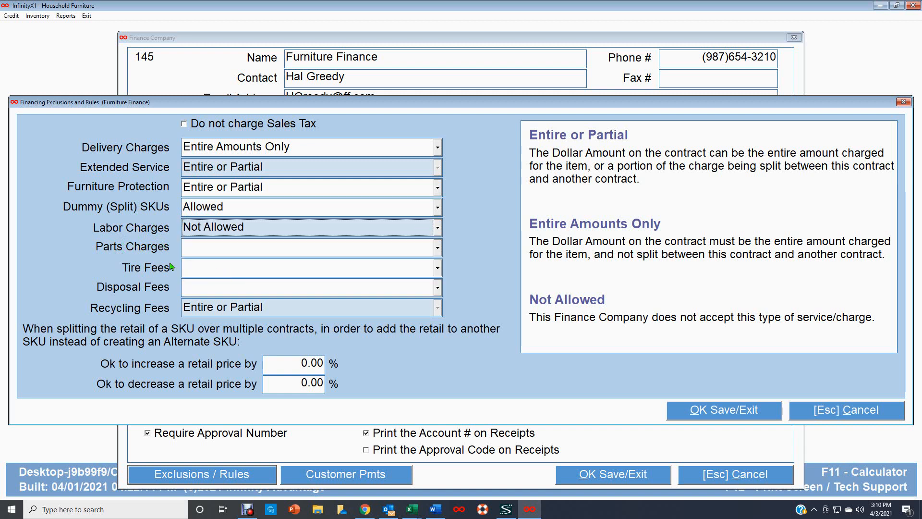
left_click(437, 248)
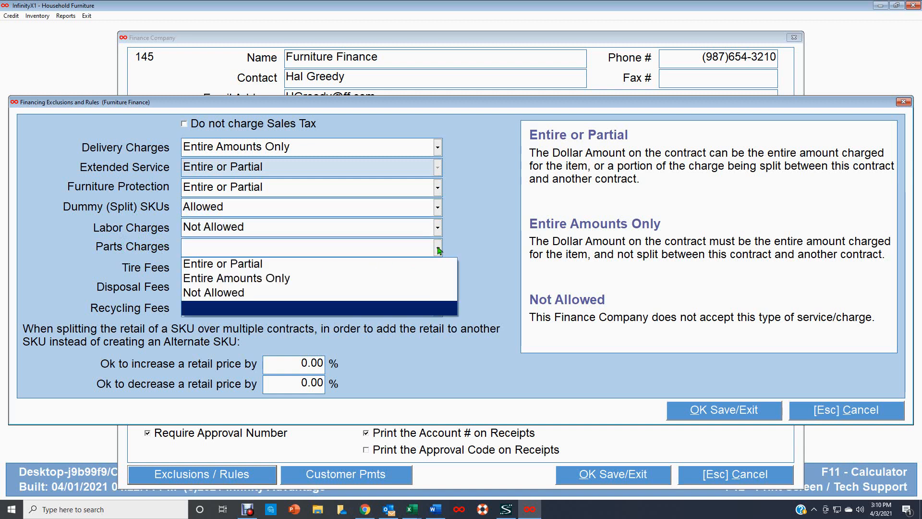
left_click(216, 292)
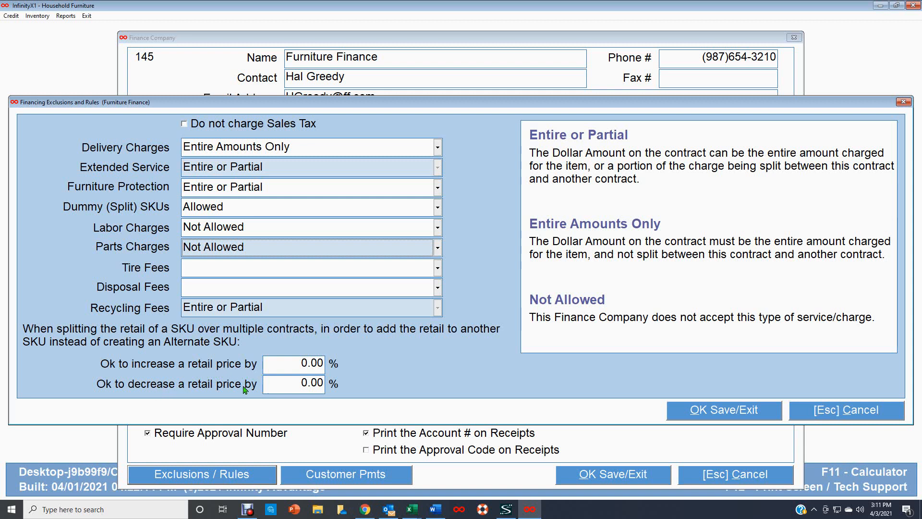
Step: Allow retail price increases and decreases of 80% when splitting SKUs over multiple contracts, and save the financing rules
left_click(277, 365)
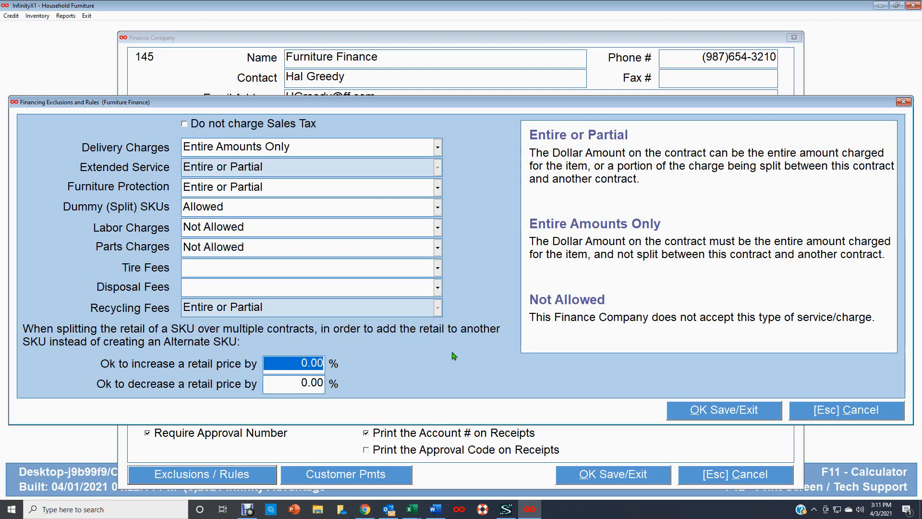
type("80")
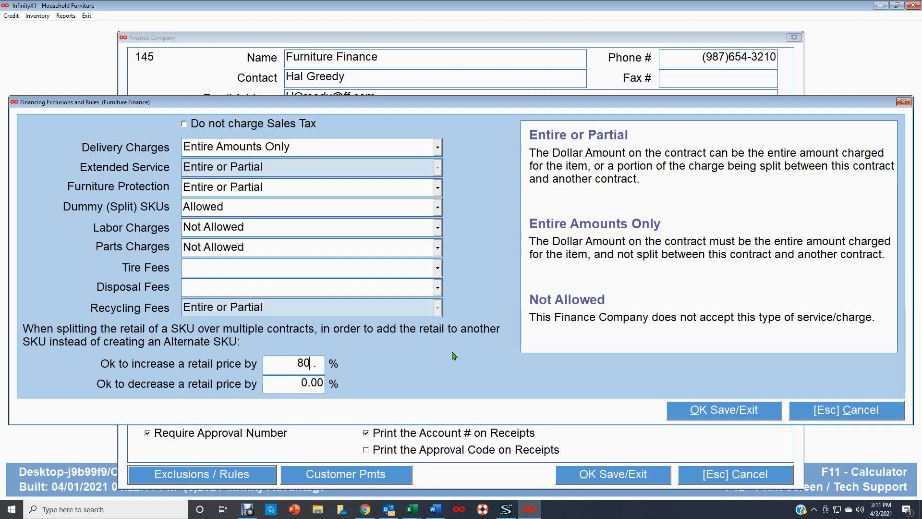
type(".")
left_click(282, 384)
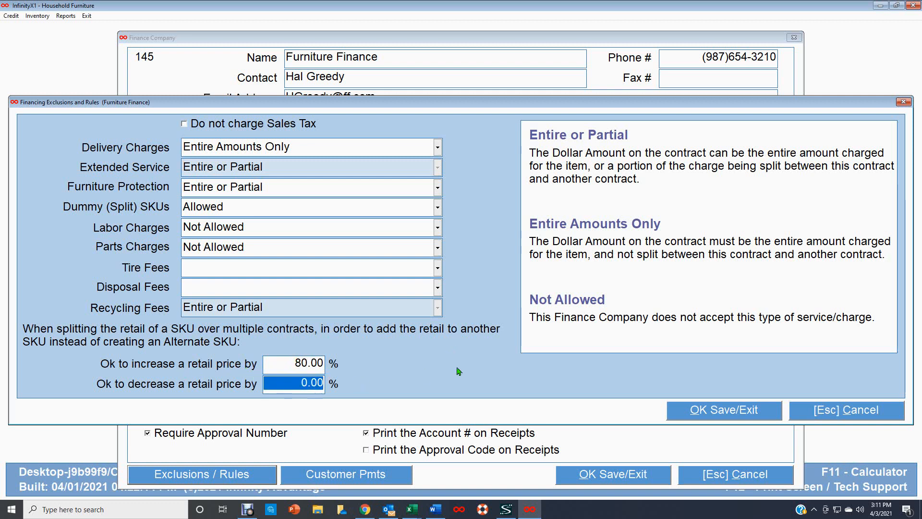
type("80.")
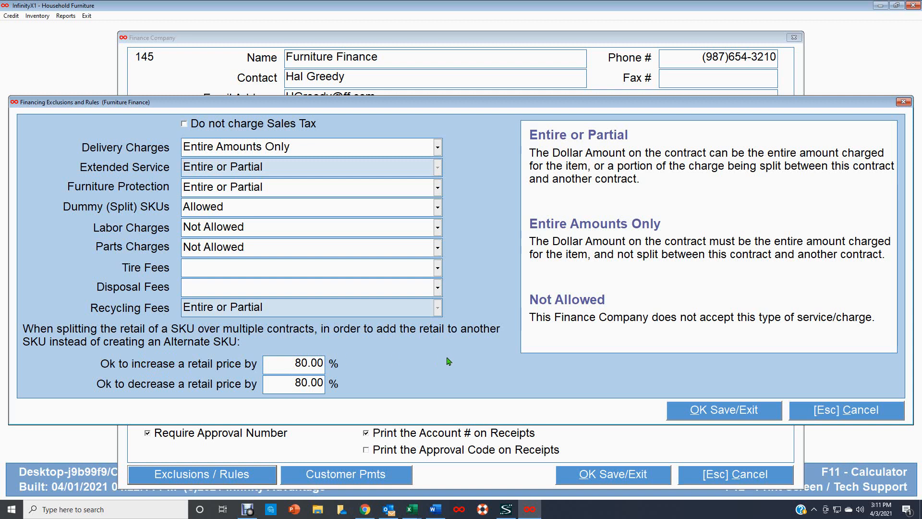
left_click(729, 411)
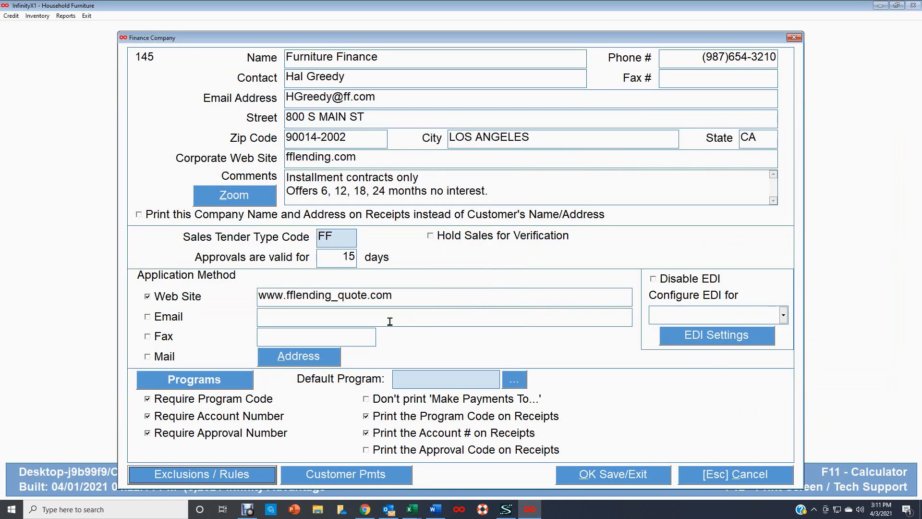
Step: Try to make the customer payment rules ask about third-party payments for Furniture Finance purchases in the last 6 months
left_click(348, 476)
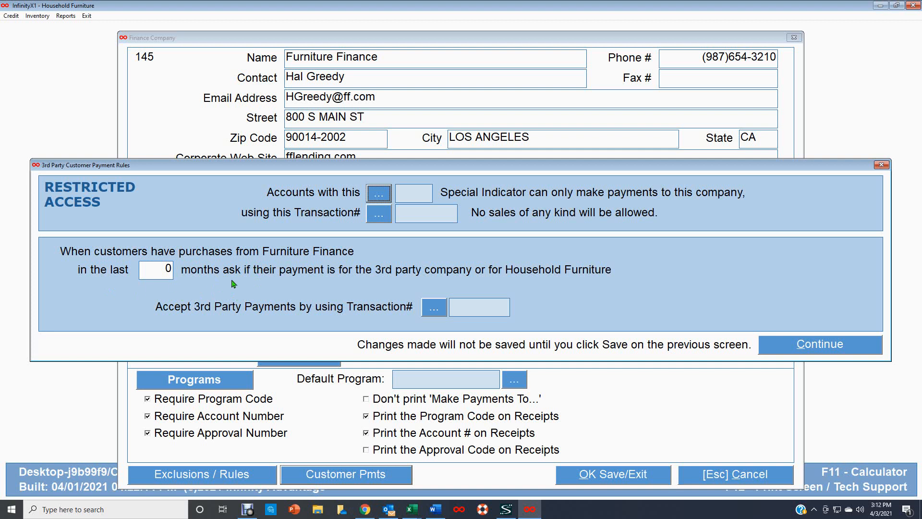
left_click(145, 269)
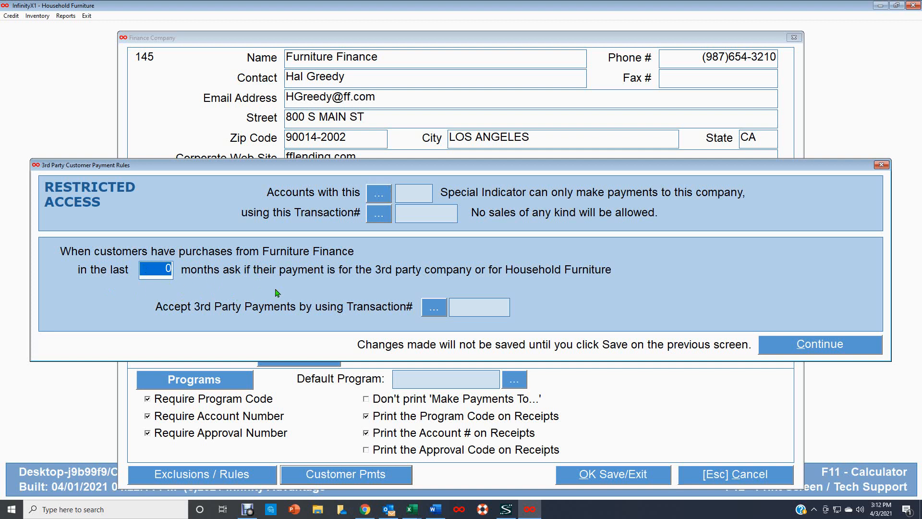
type("6")
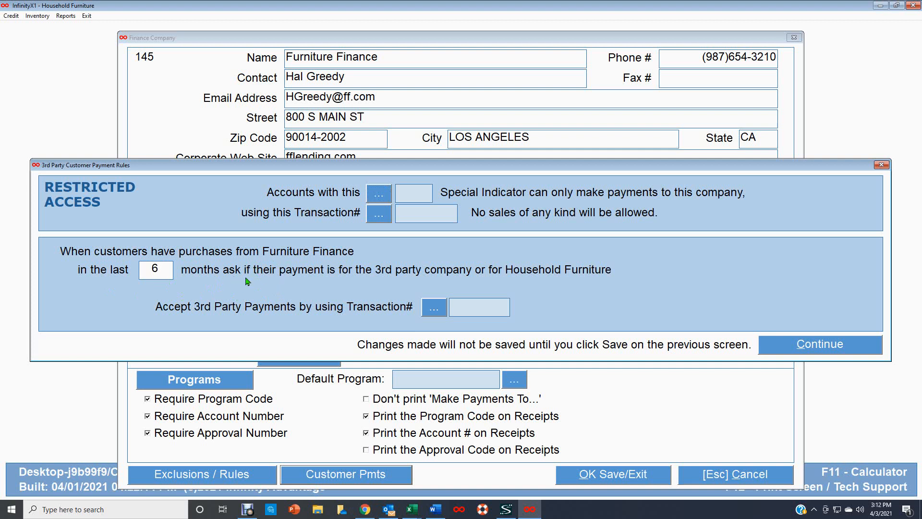
key("Tab")
left_click(820, 346)
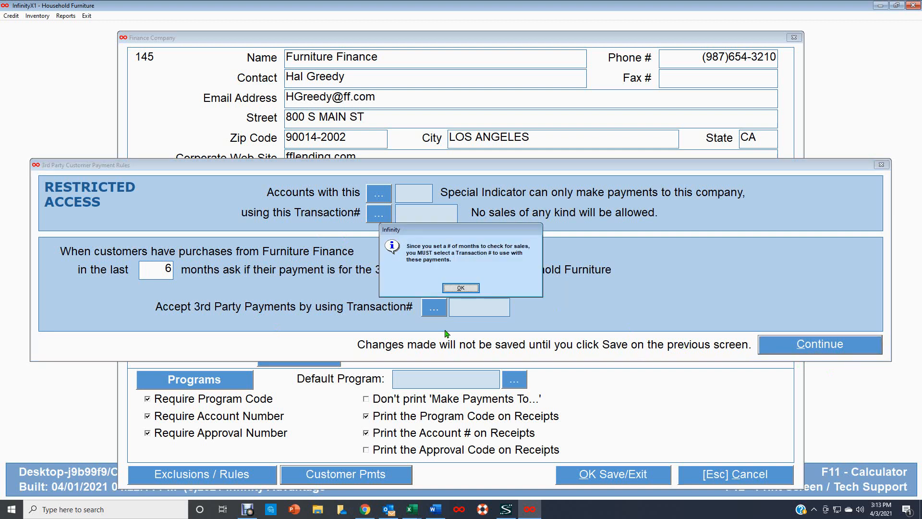
left_click(460, 288)
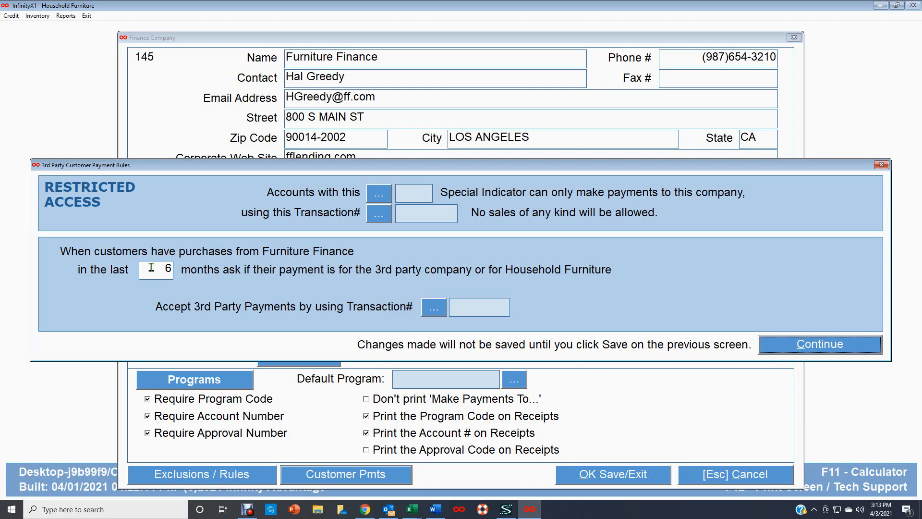
key("Return")
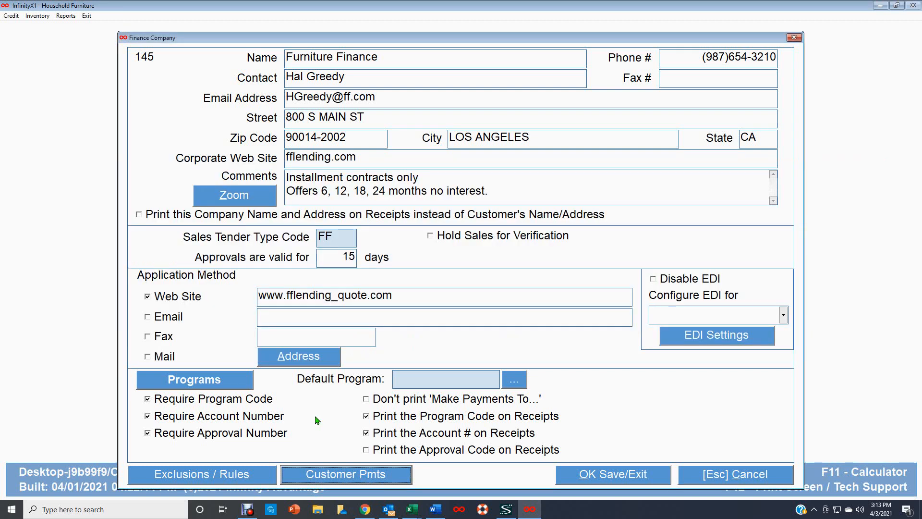
Step: Save the Furniture Finance company record
left_click(623, 476)
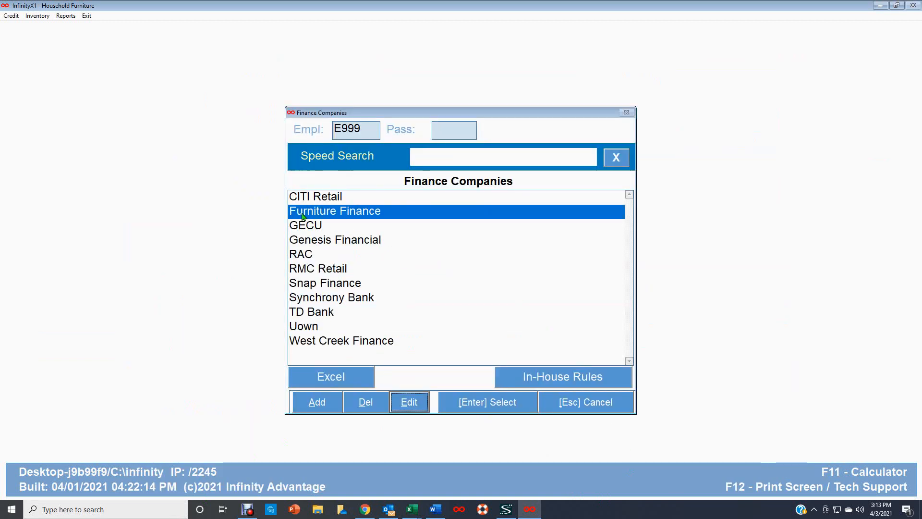